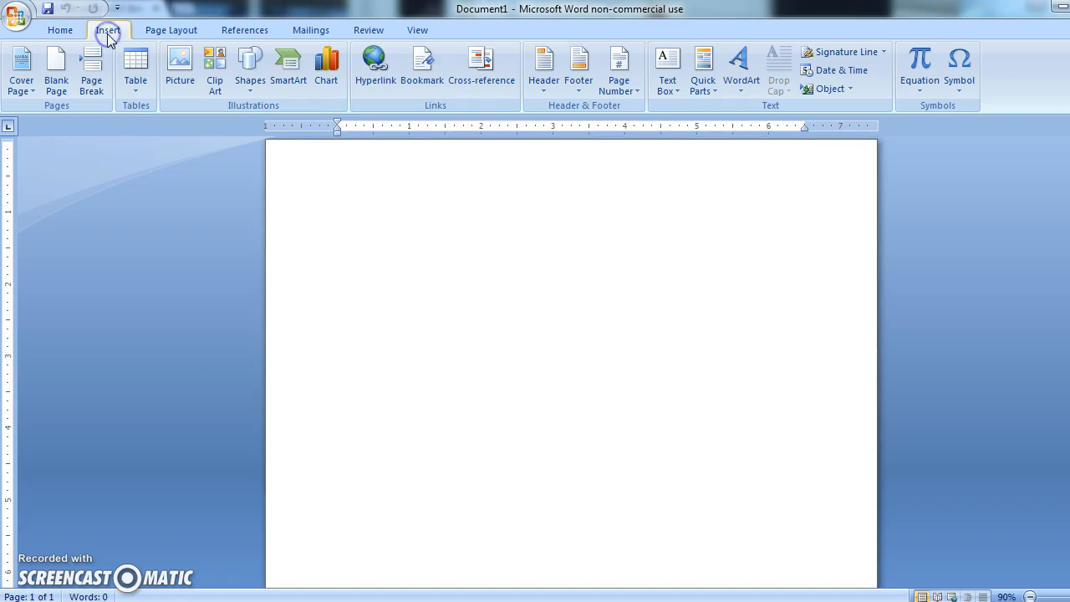
Insert a Blank style header and remove its placeholder text.
left_click(545, 86)
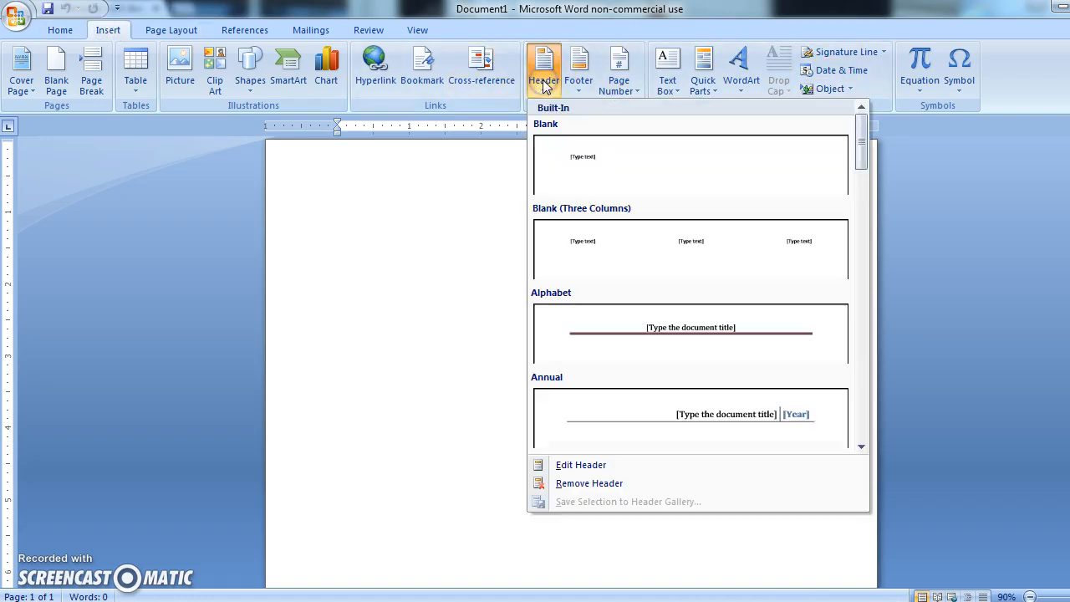
left_click(580, 163)
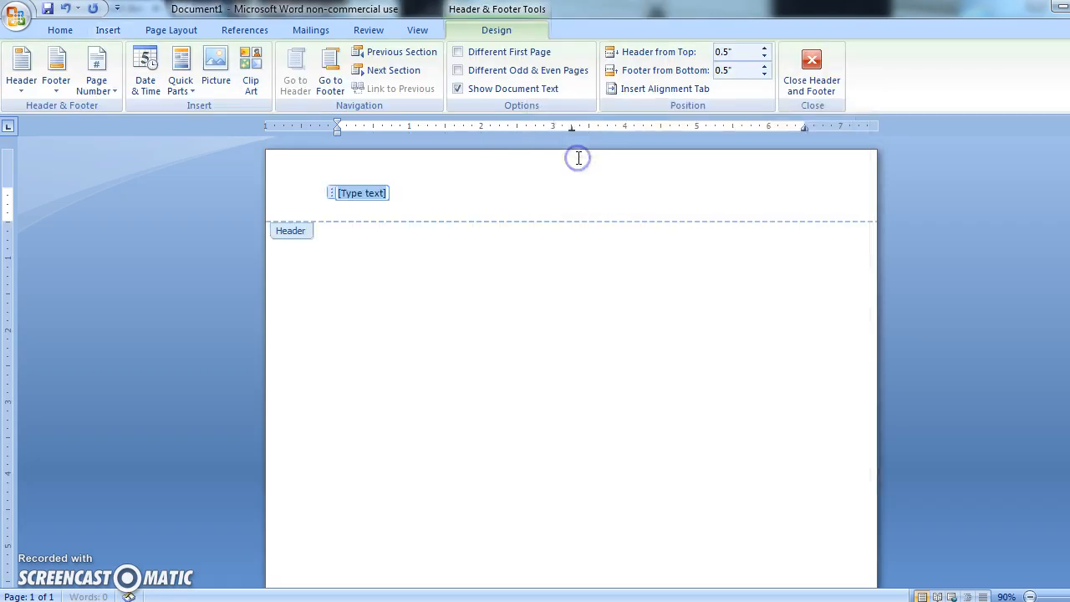
key("Delete")
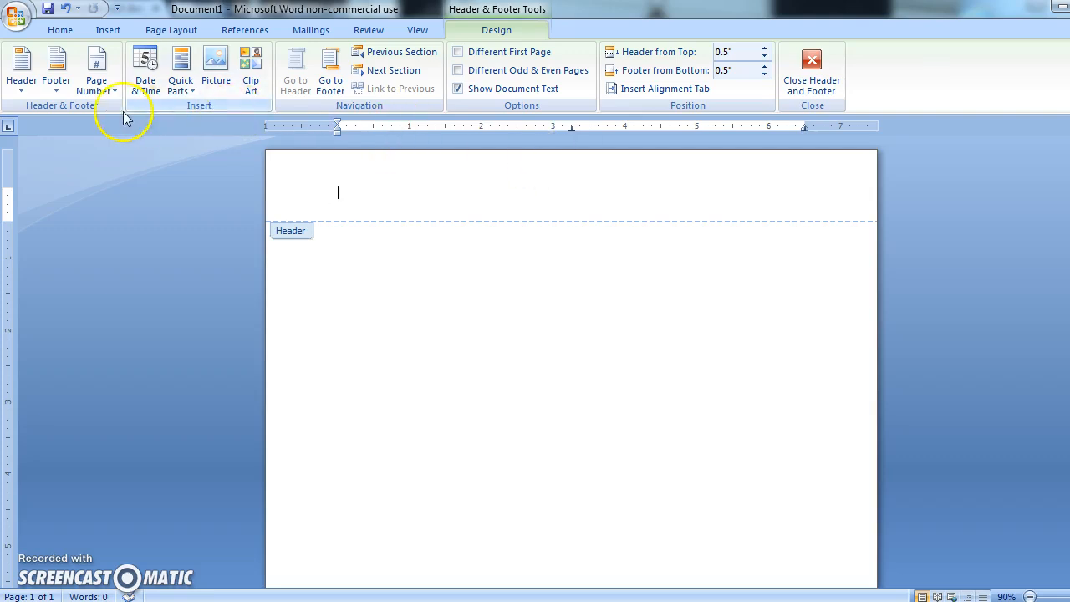
Add a Plain Number 3 page number at the top of the page and enter the student's last name before it.
left_click(102, 90)
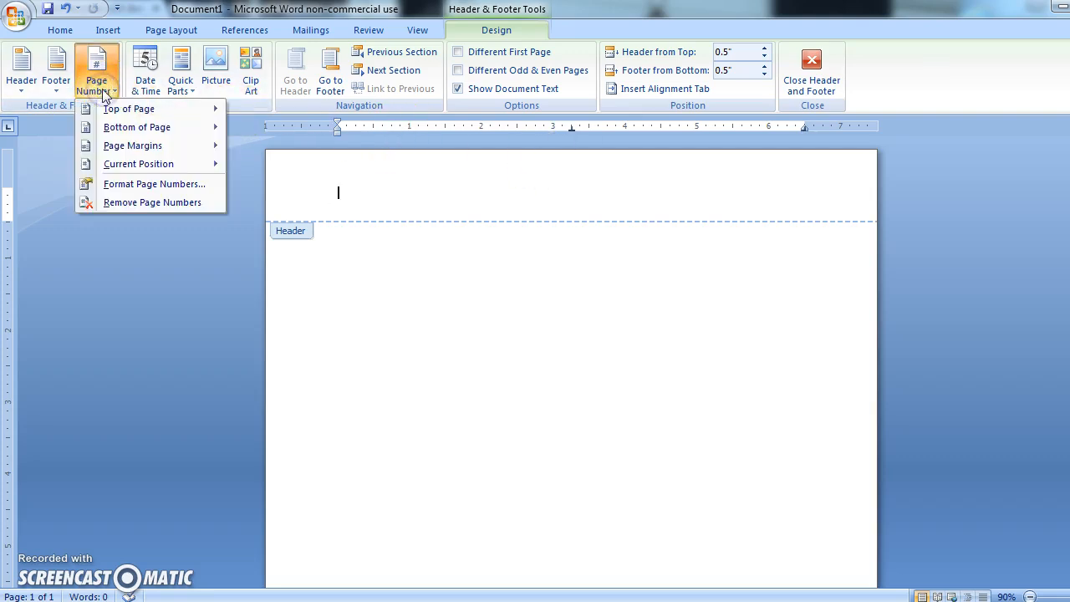
mouse_move(107, 109)
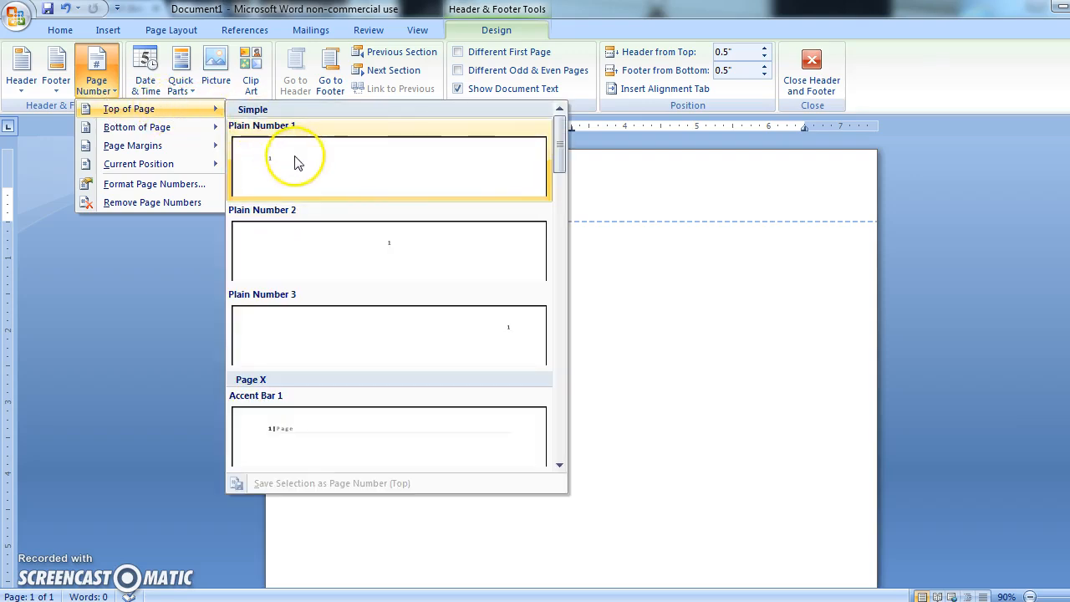
left_click(348, 319)
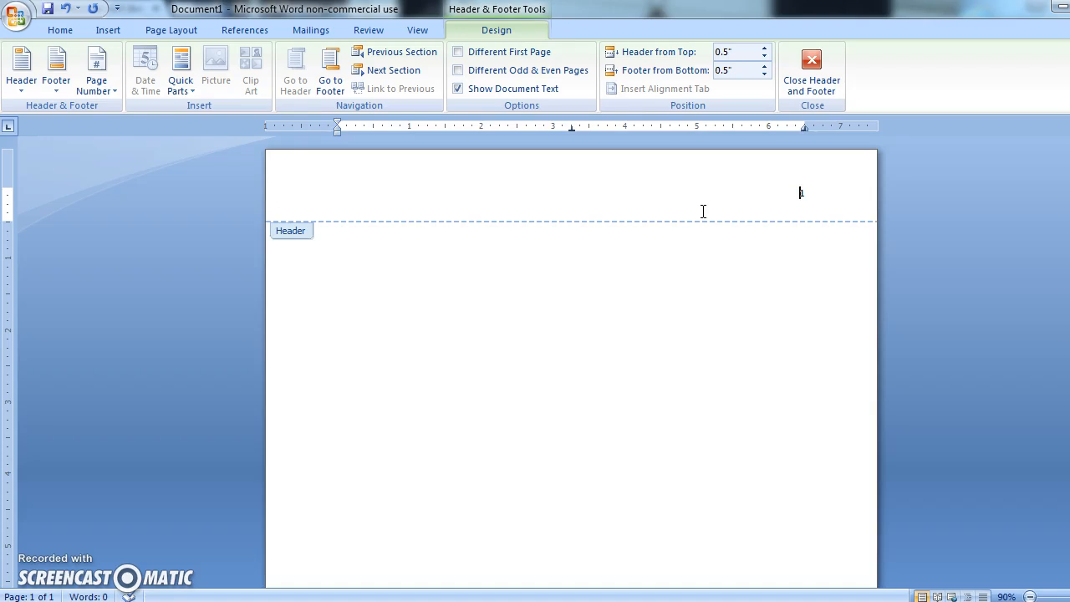
type("Smith")
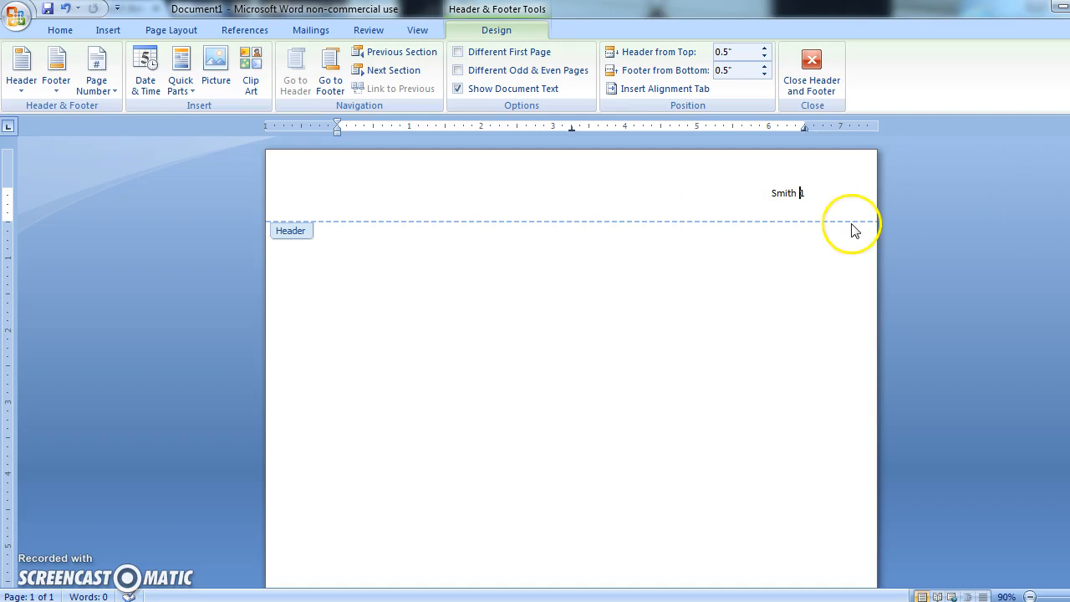
Format the header's name and page number as Times New Roman, size 12, and return to the document body.
left_click(822, 198)
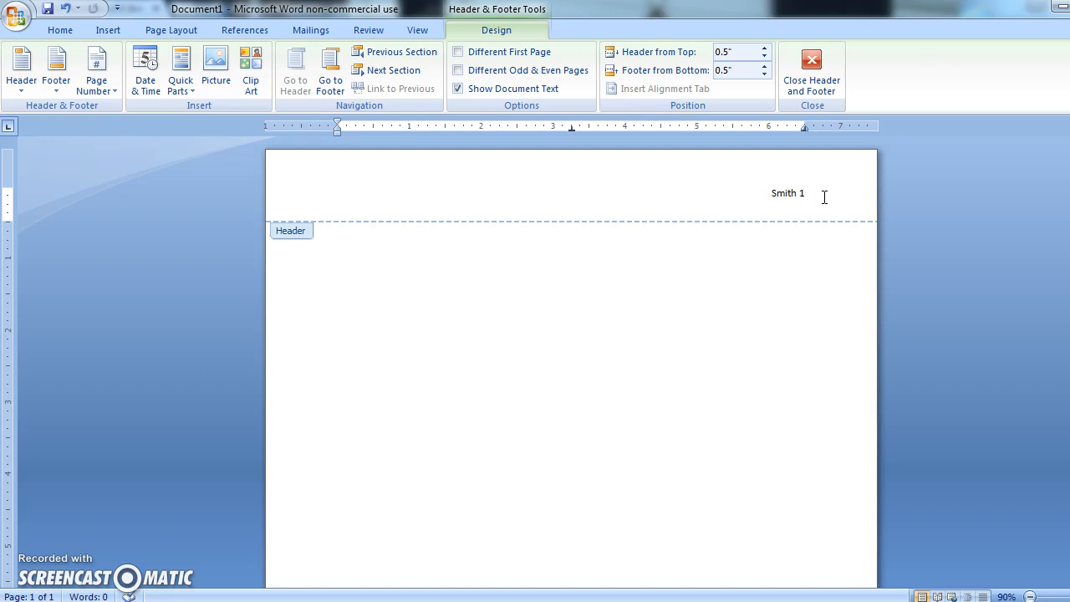
left_click_drag(817, 195, 777, 196)
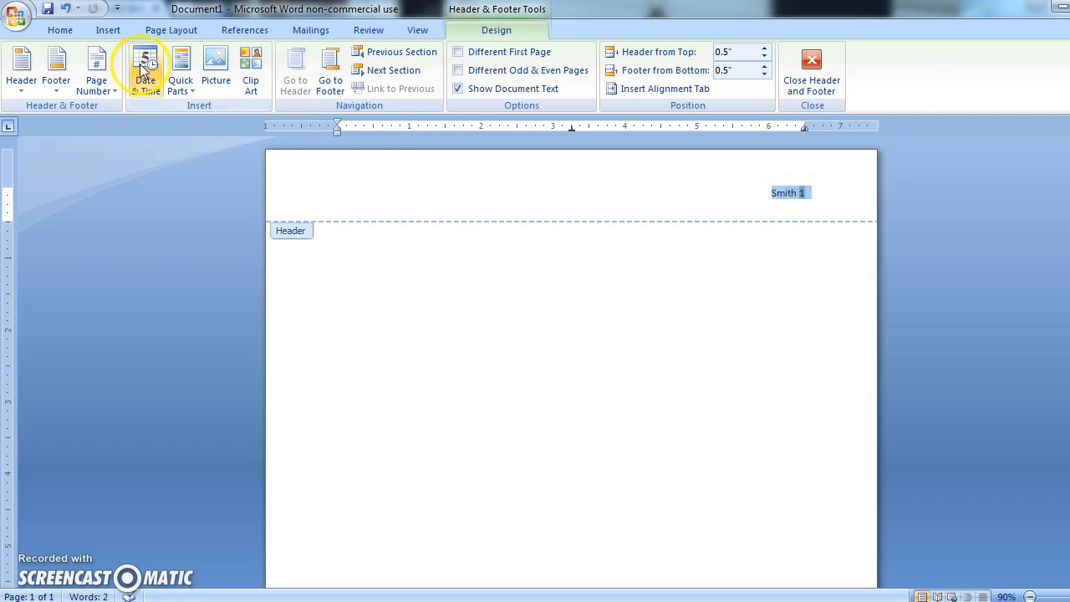
left_click(59, 29)
left_click(197, 59)
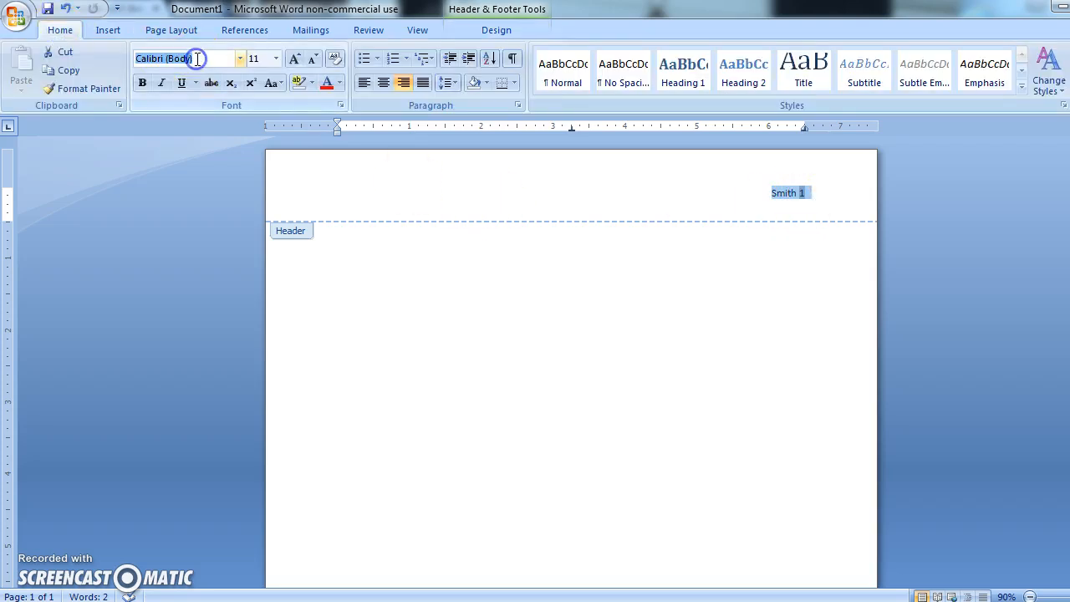
type("Times New Roman")
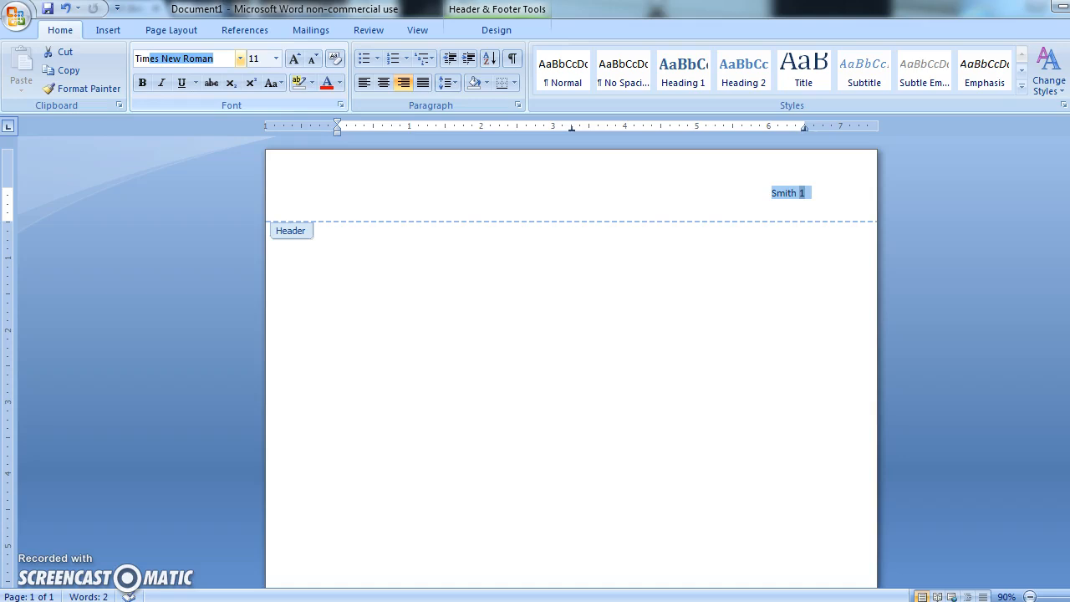
key("Return")
left_click(255, 59)
type("12")
key("Return")
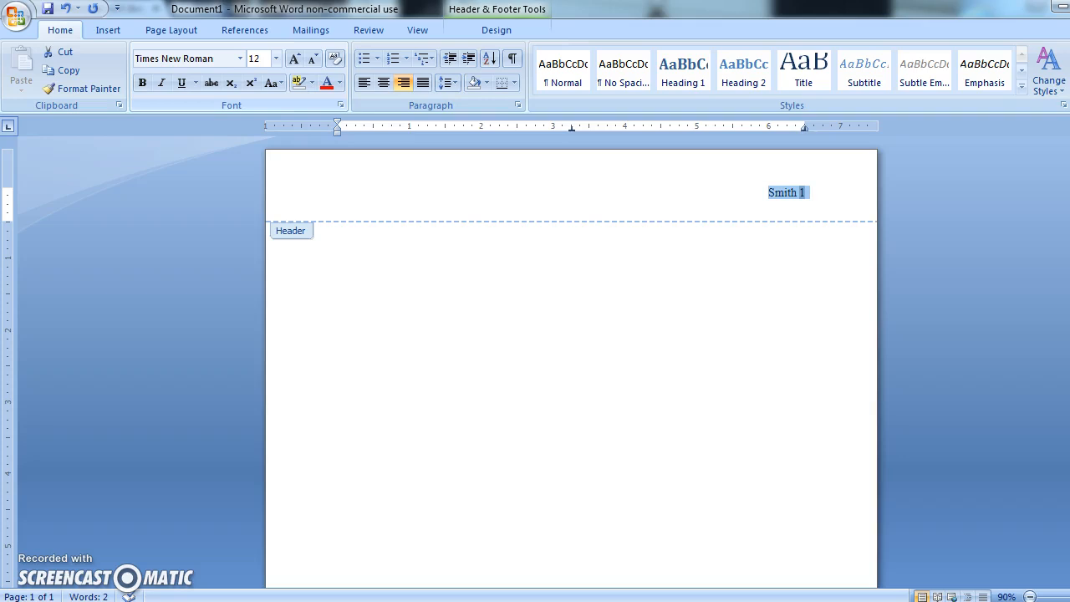
double_click(334, 269)
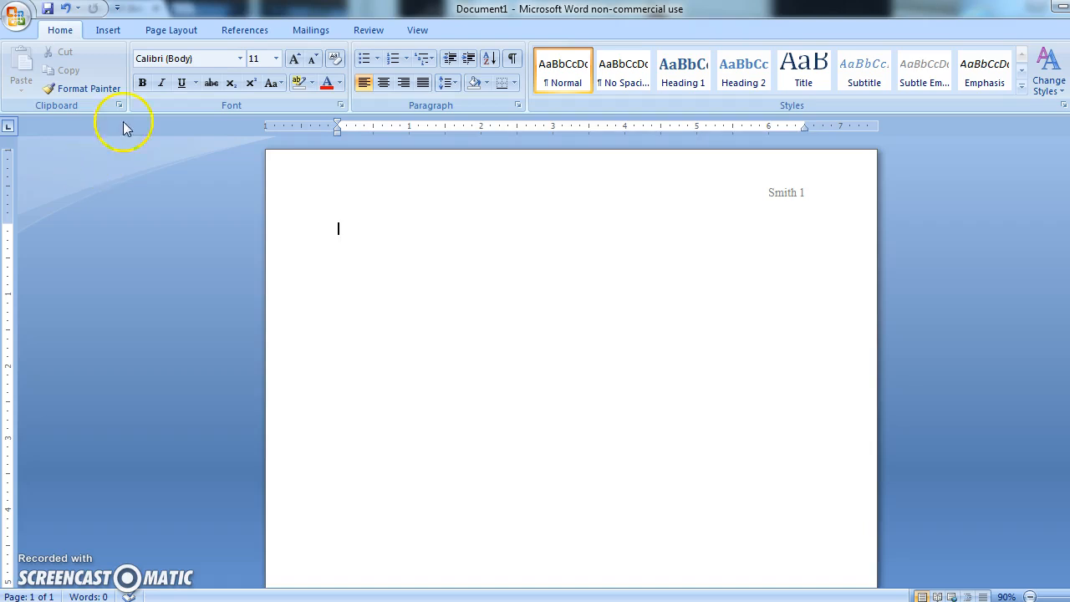
Set the page margins to Normal, 1" on all sides.
left_click(159, 33)
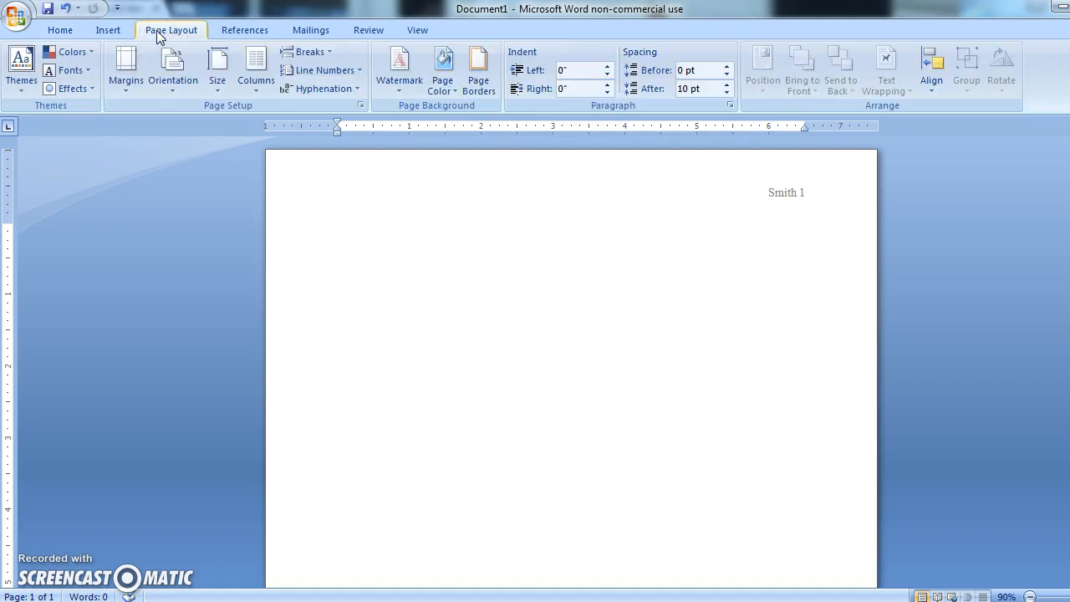
left_click(132, 68)
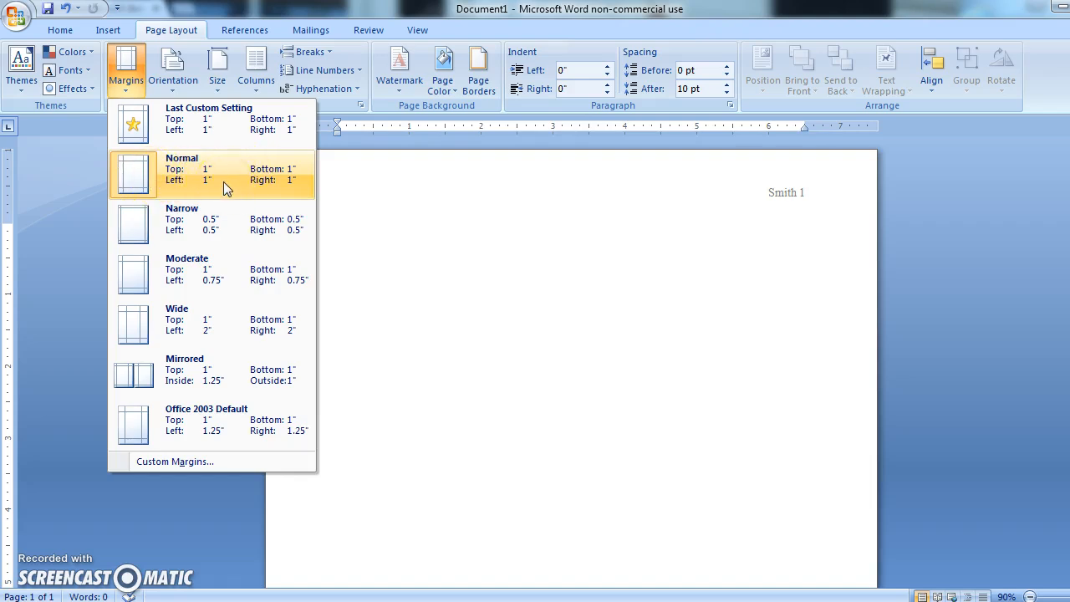
left_click(236, 198)
left_click(68, 209)
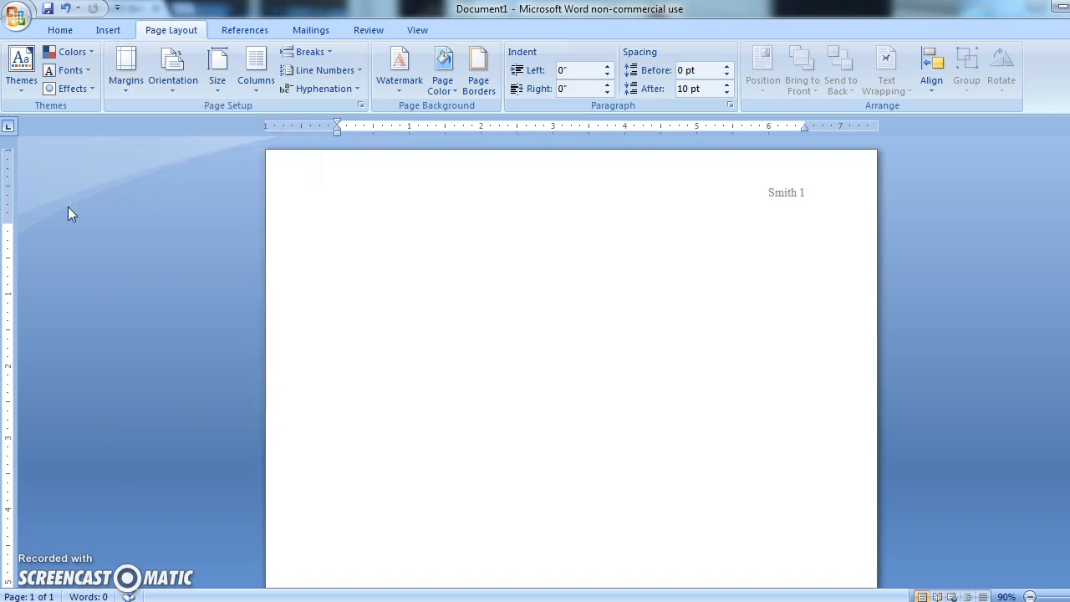
Enter the student's full name and the teacher's name on separate lines at the start of the page.
left_click(61, 29)
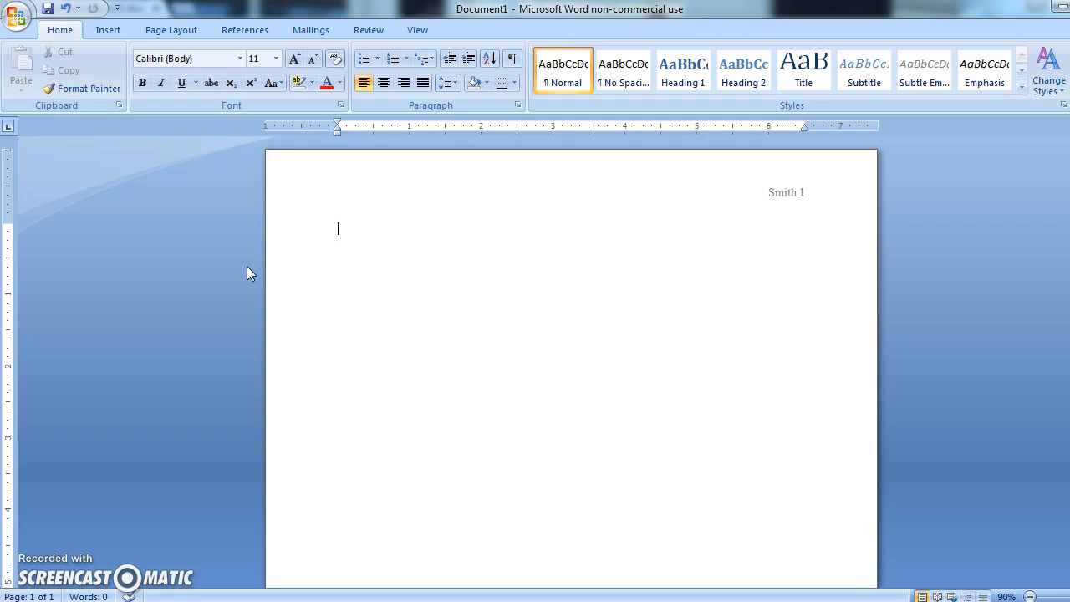
key("Return")
type("Ms. Sibold")
key("Return")
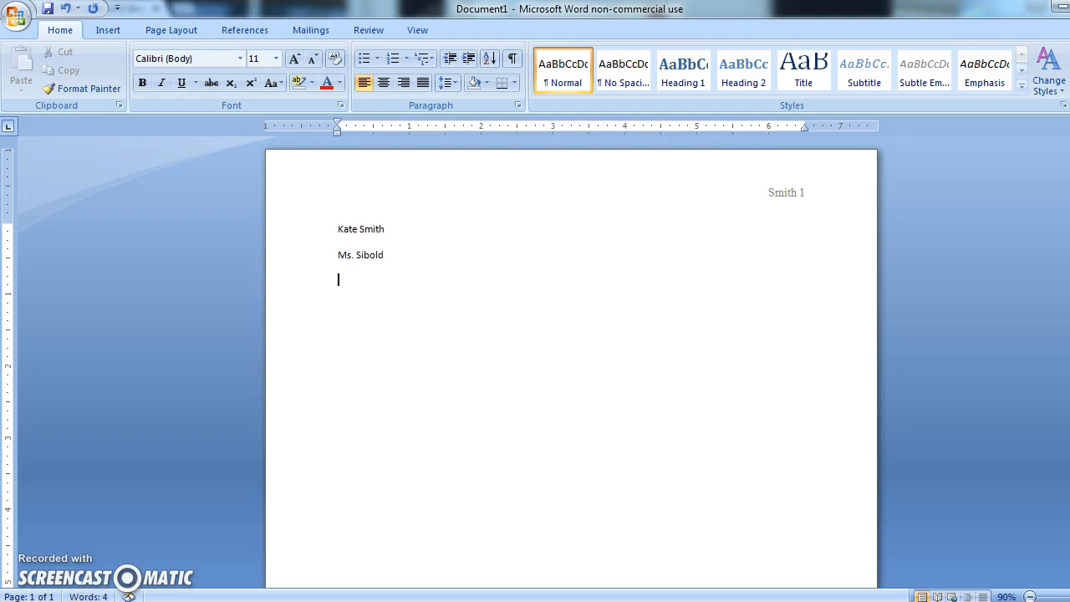
Add the class line "English Honors 9 - Period 2" below the teacher's name.
type("English Honots")
key("BackSpace")
key("BackSpace")
type("rs 9")
key("BackSpace")
type("9 - Period 2")
key("Return")
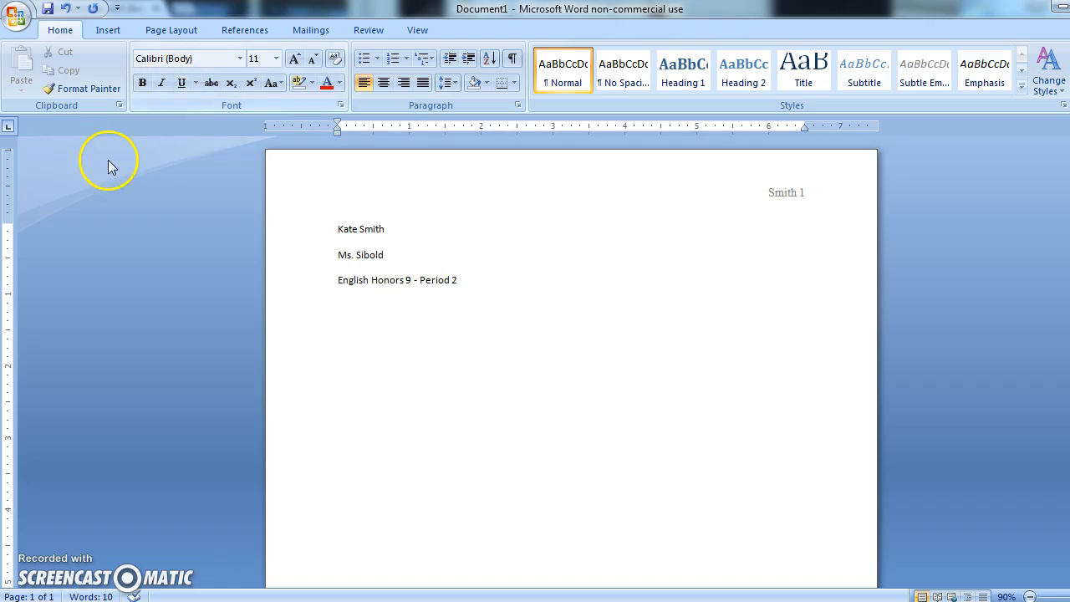
Insert the current date below the class line in the "22 August 2015" format.
left_click(103, 30)
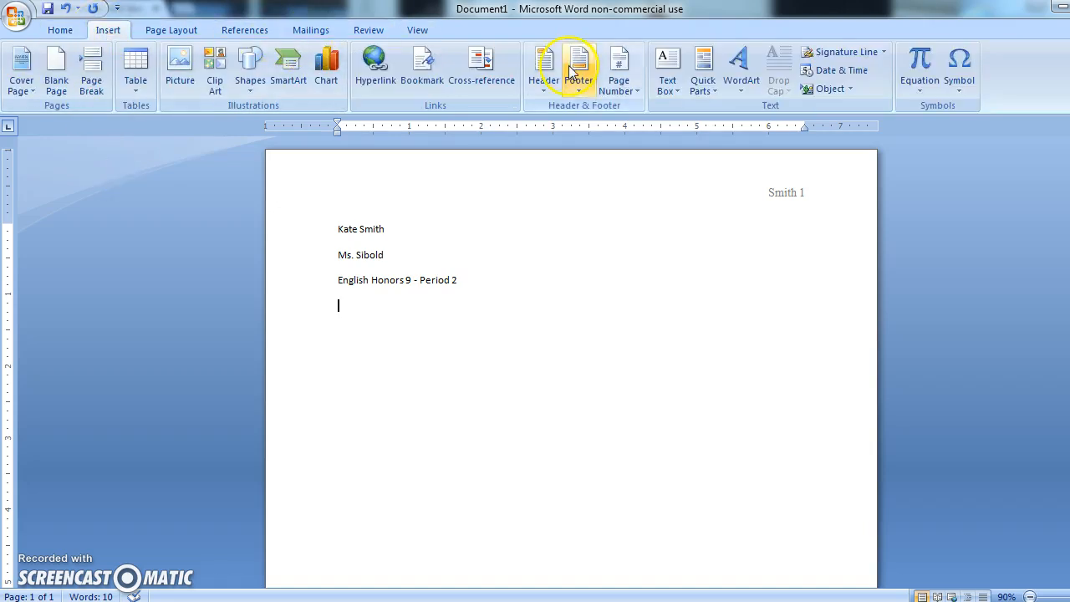
left_click(843, 71)
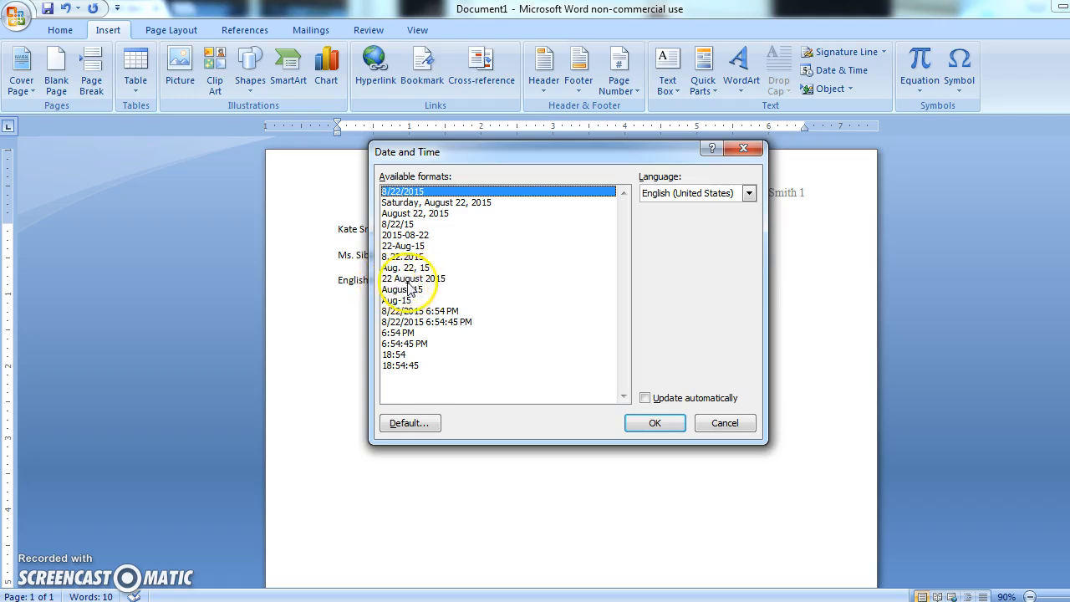
left_click(436, 280)
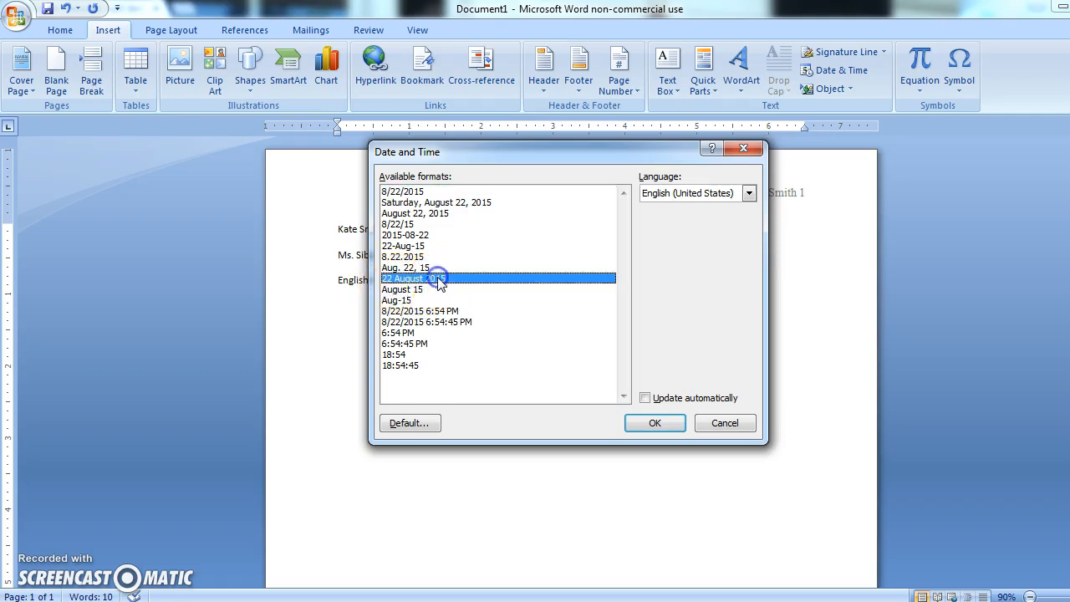
left_click(655, 424)
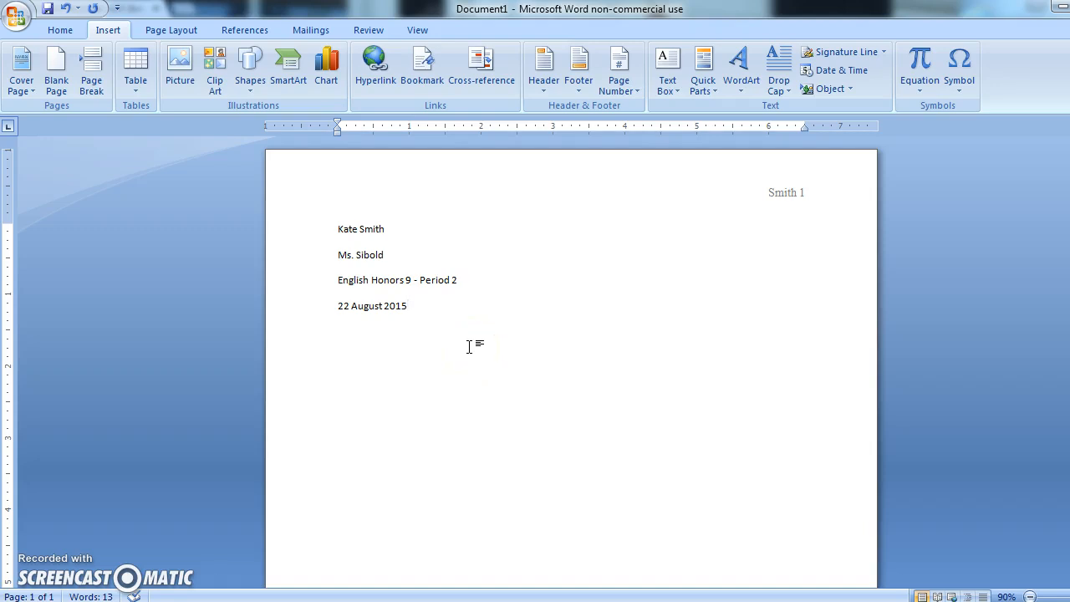
Format all of the body text as Times New Roman, size 12.
left_click(348, 304)
key("ctrl+a")
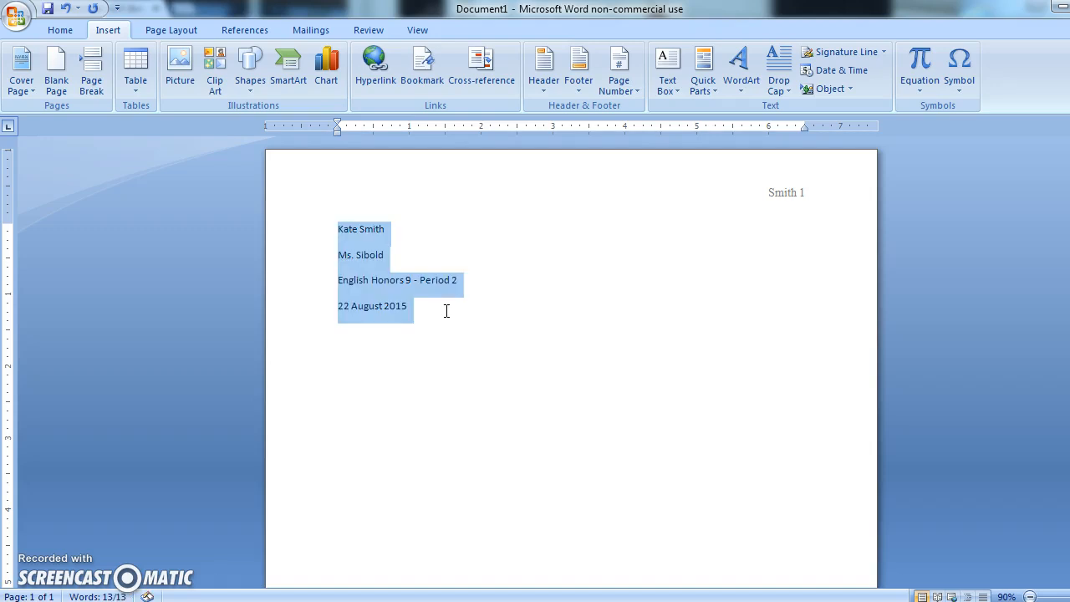
left_click(59, 32)
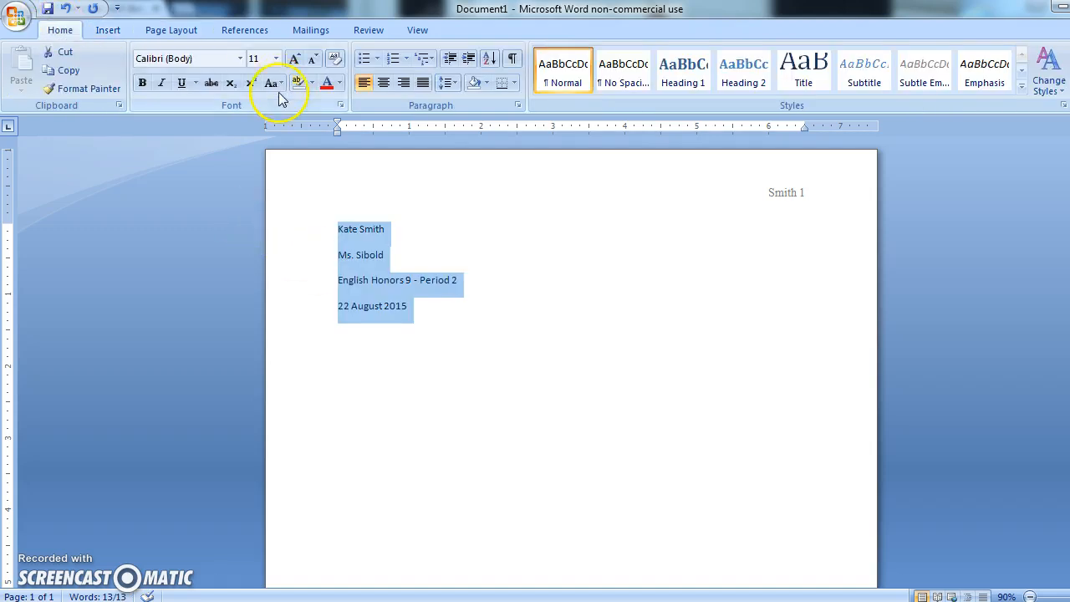
left_click(260, 58)
type("12")
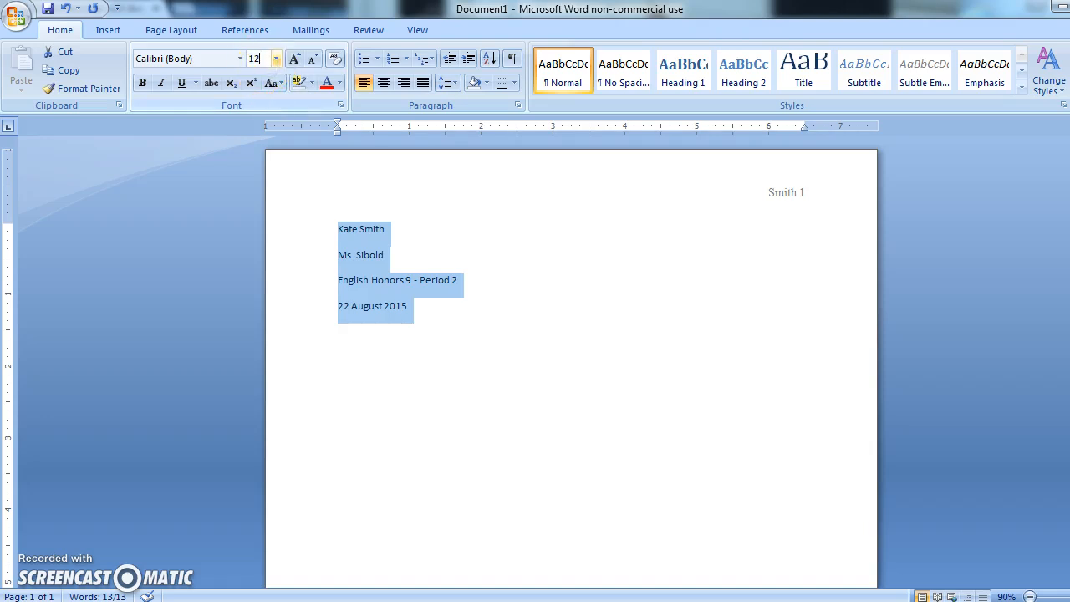
key("Return")
left_click(210, 58)
type("Tim")
key("Return")
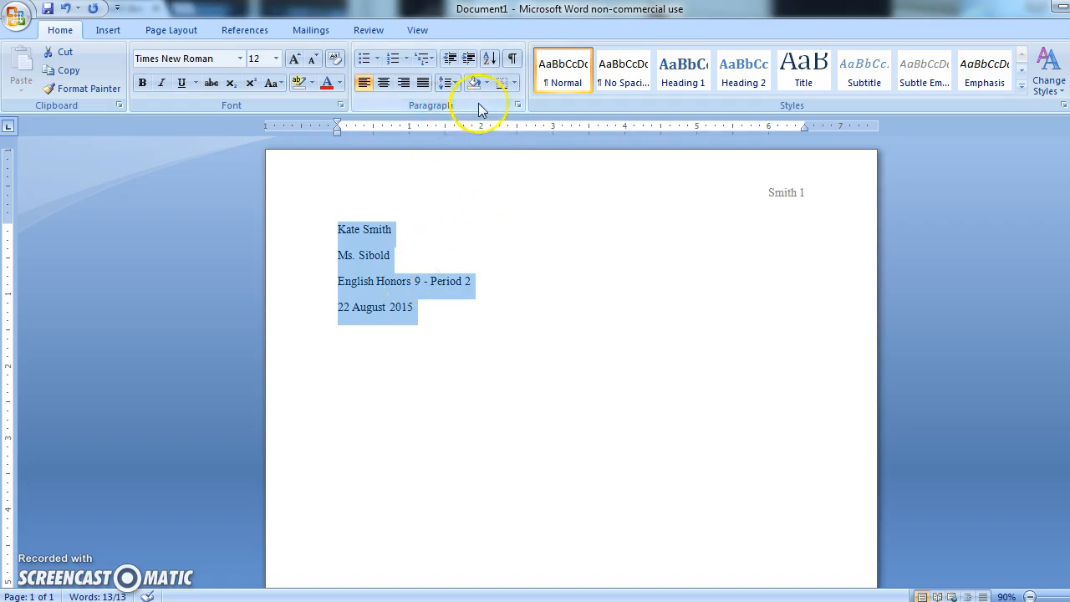
Set the selected paragraphs to double line spacing with 0 pt after and no added space between paragraphs of the same style.
left_click(517, 105)
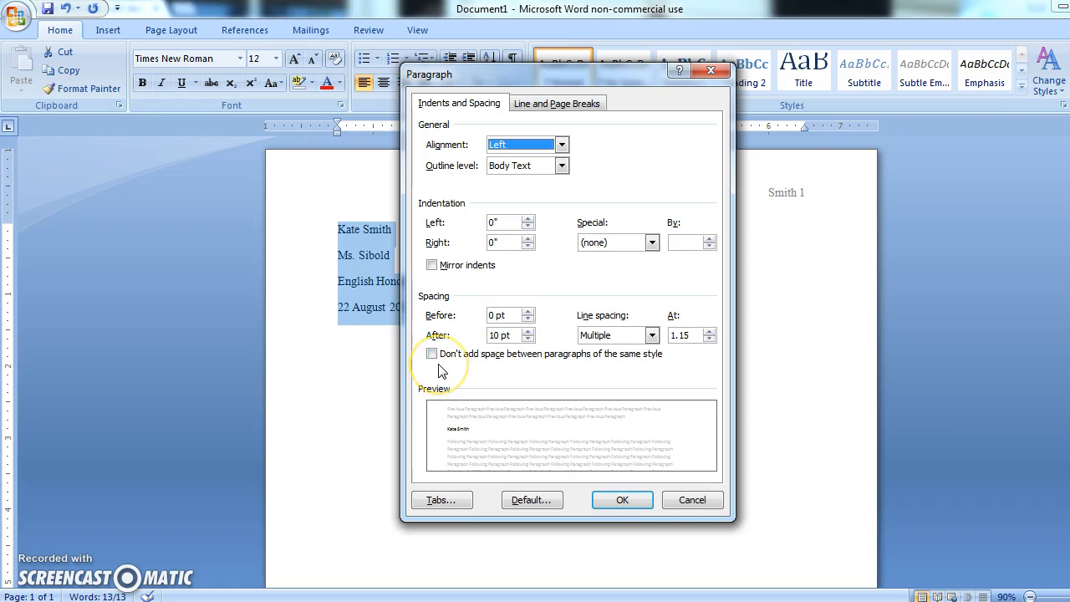
left_click(528, 338)
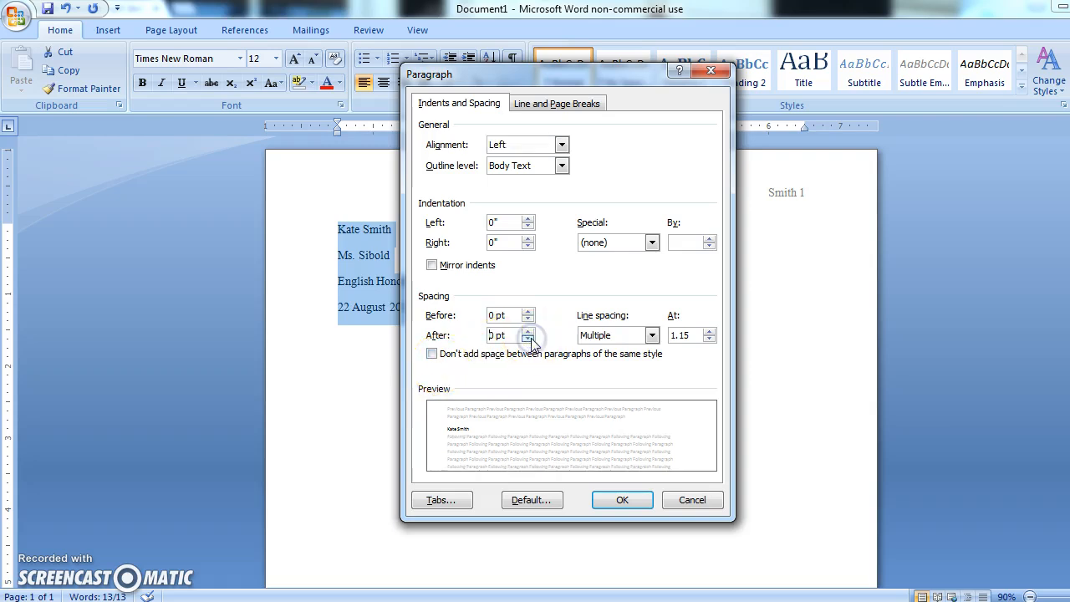
left_click(626, 335)
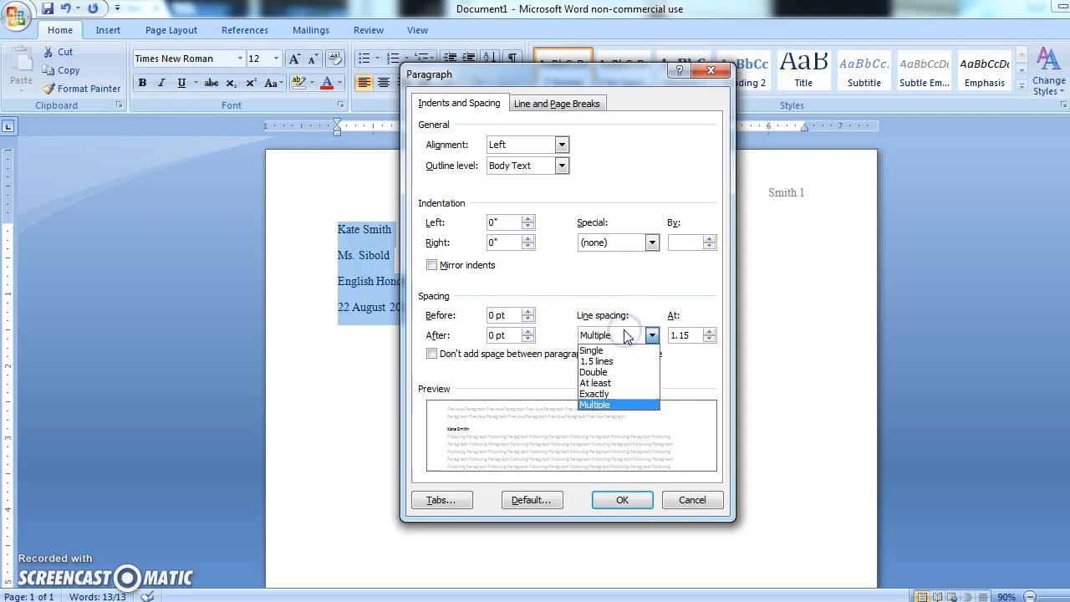
left_click(603, 372)
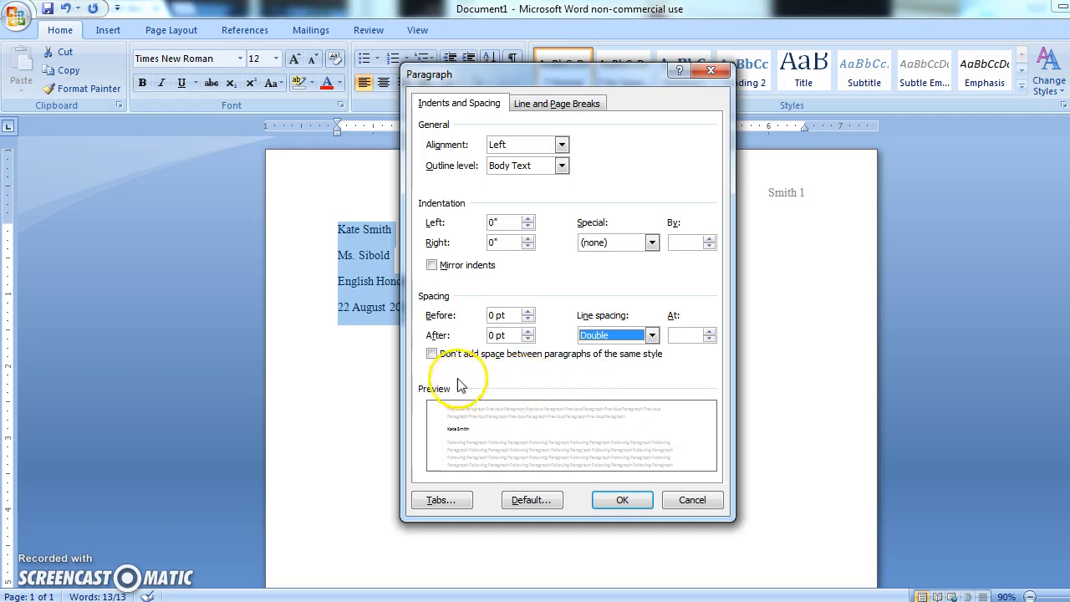
left_click(431, 354)
left_click(430, 354)
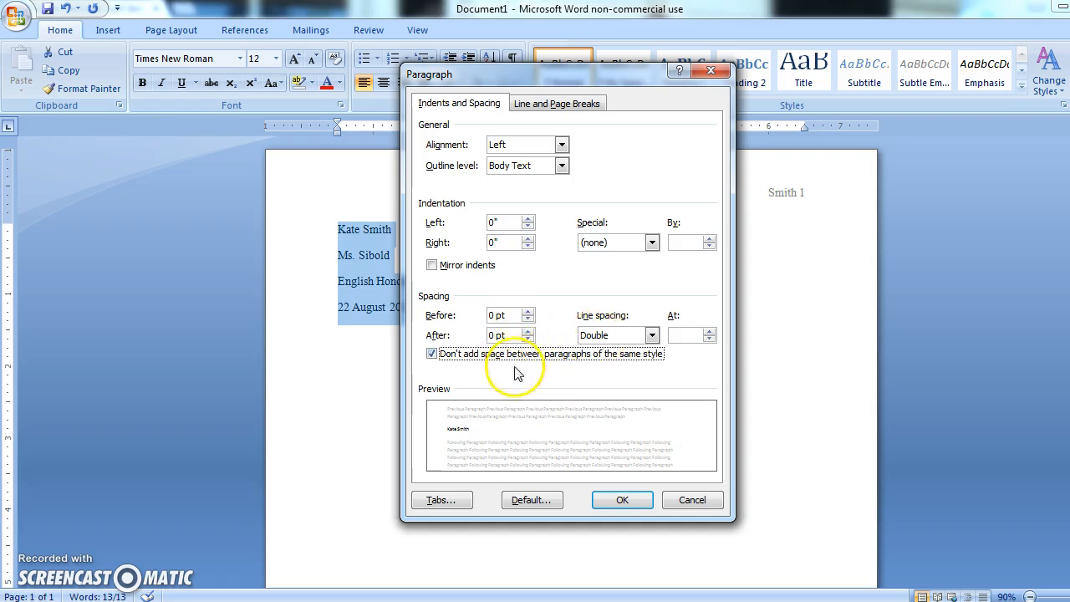
left_click(620, 500)
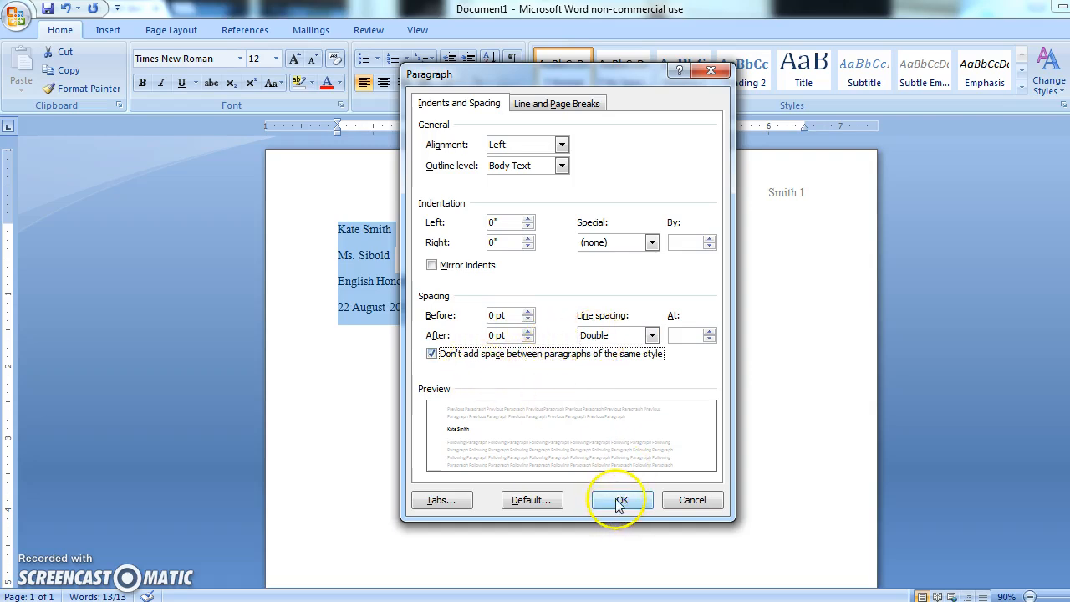
Start a new line below the date and center it for the paper's title.
left_click(482, 320)
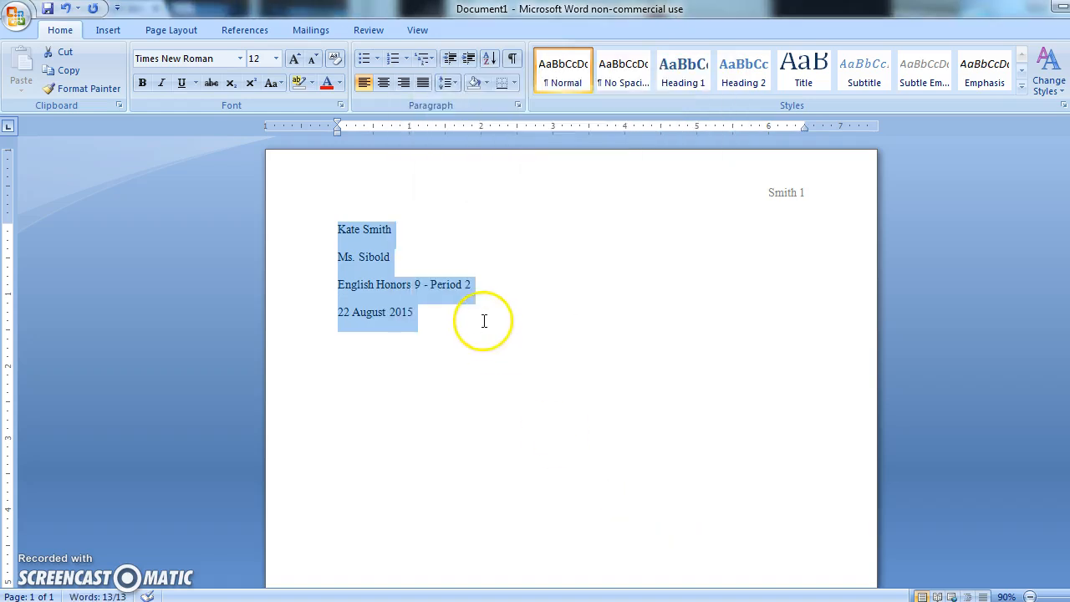
key("Return")
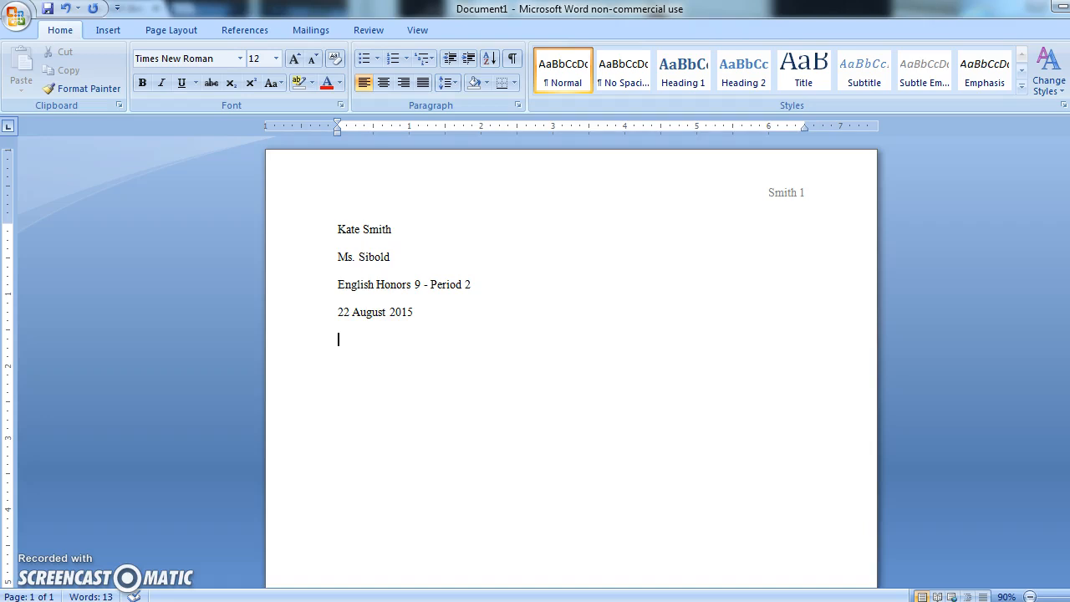
left_click(383, 84)
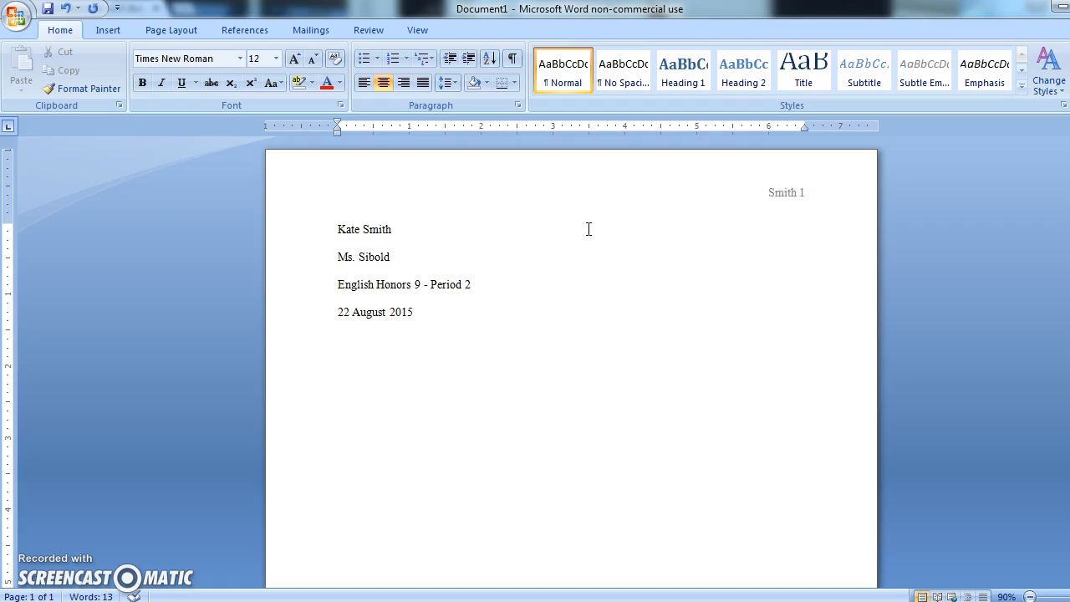
key("BackSpace")
key("Down")
Enter the title "Books are Important and Feed Our Society" on the centered line.
type("Books are Im")
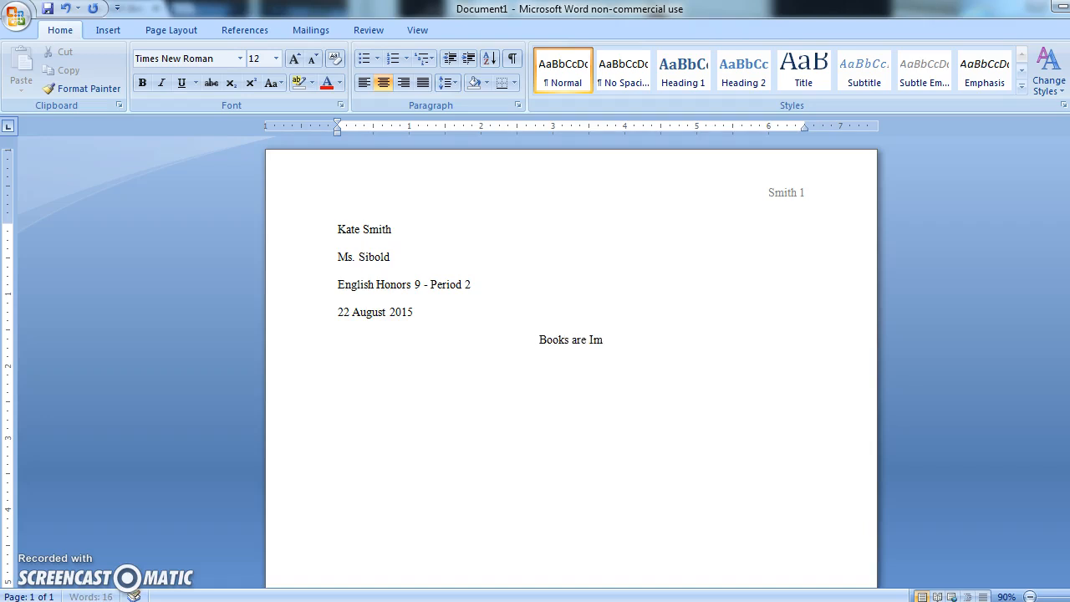
type("portant")
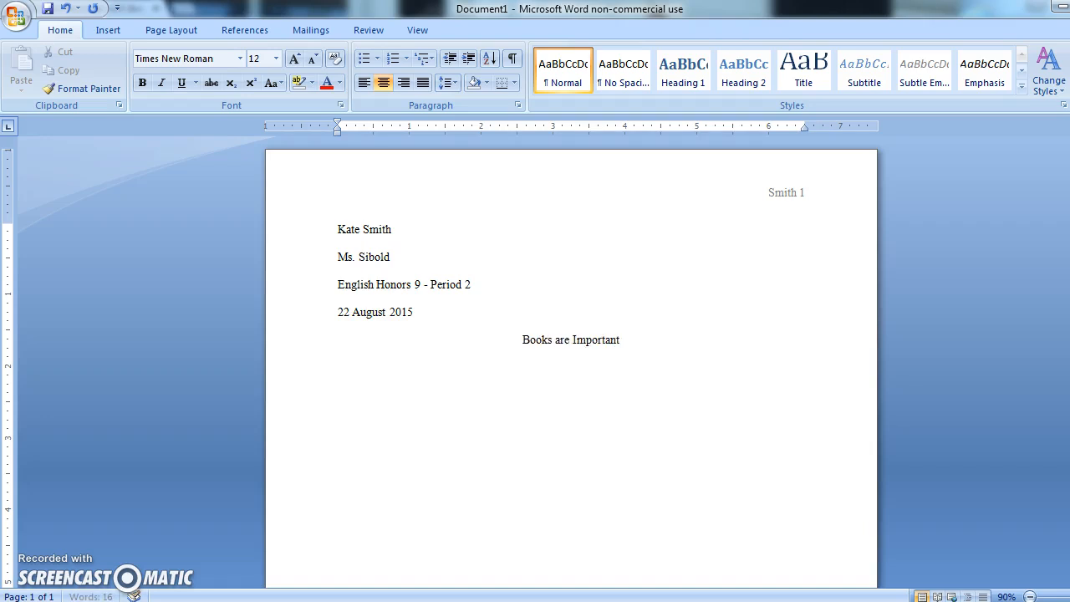
type(" and")
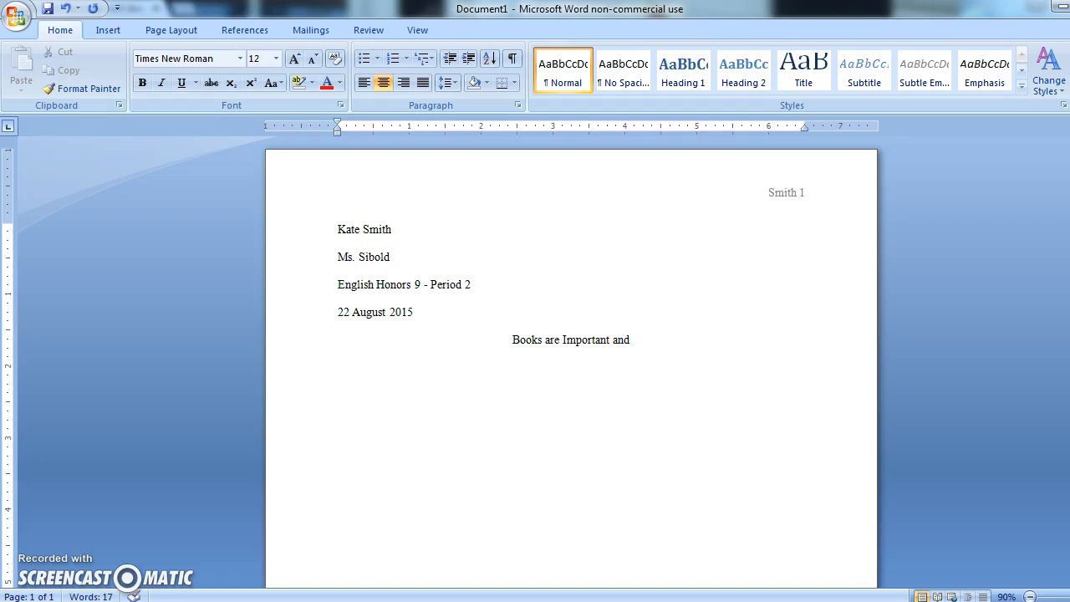
type(" Feed o")
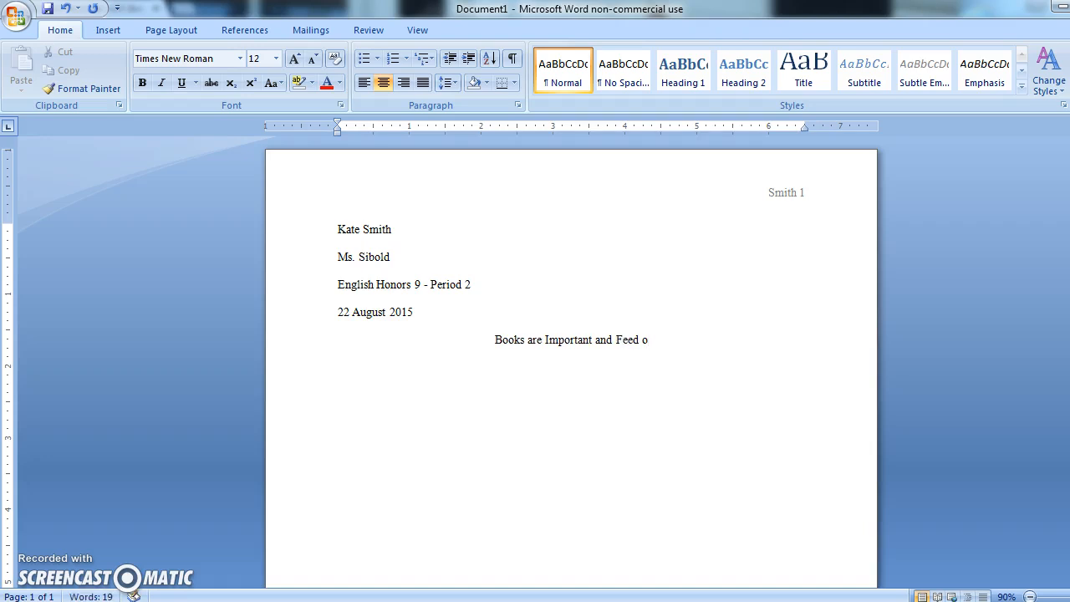
key("BackSpace")
type("O")
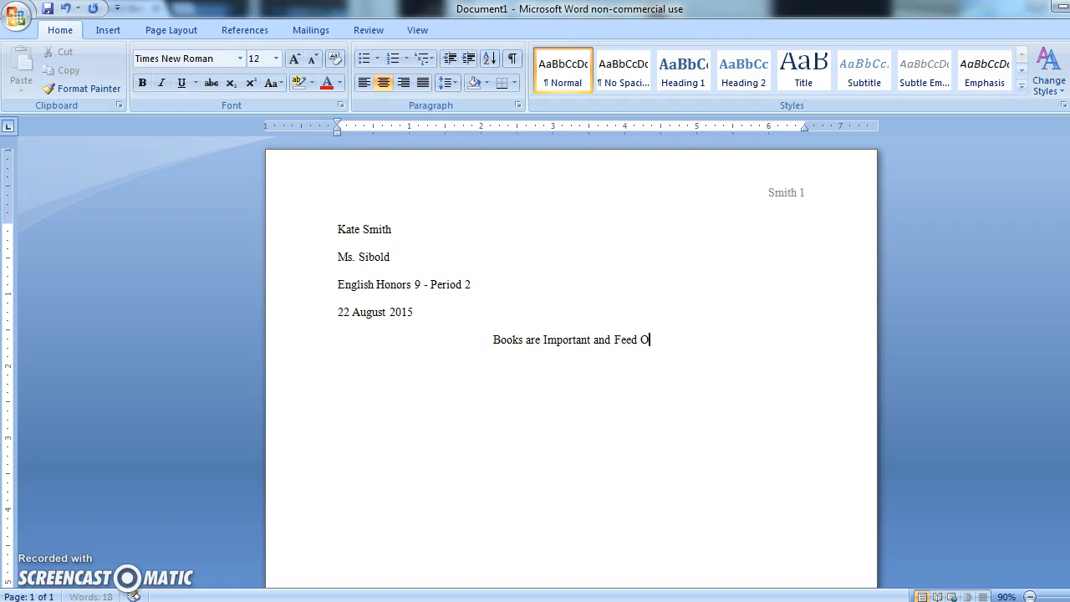
type("ur Society")
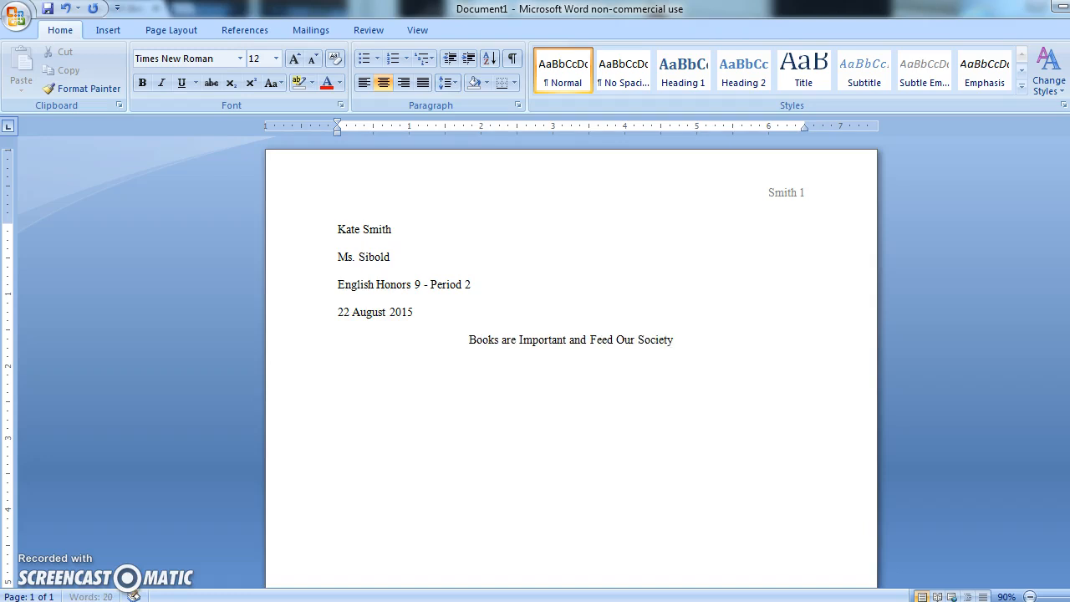